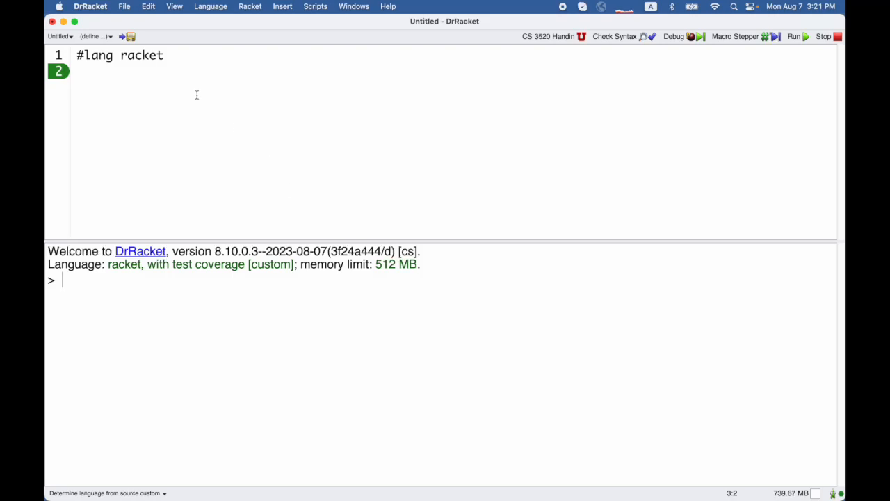
# Step: Replace racket with shplait on the #lang line and run to load the shplait language
pyautogui.click(188, 94)
pyautogui.doubleClick(123, 56)
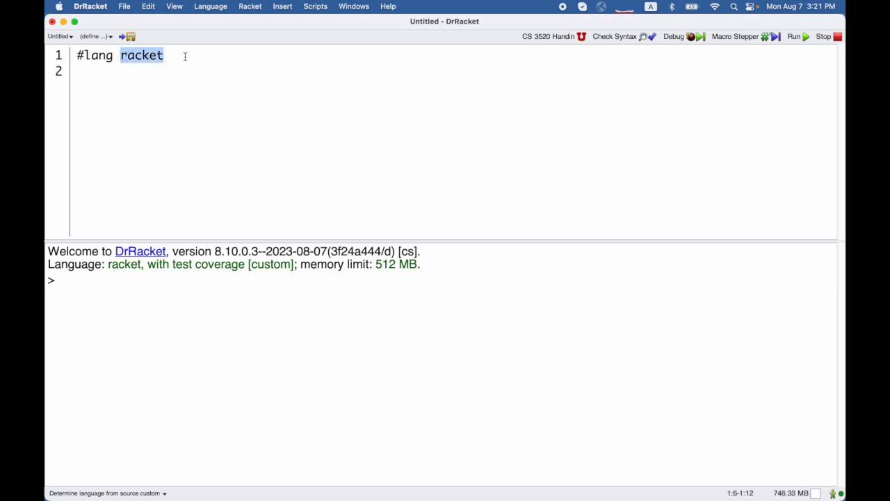
pyautogui.write('s')
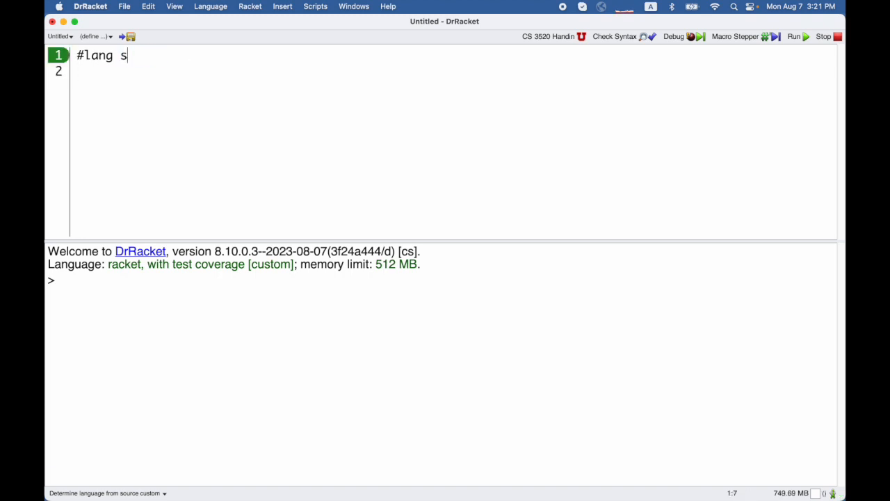
pyautogui.write('hplait')
pyautogui.press('Return')
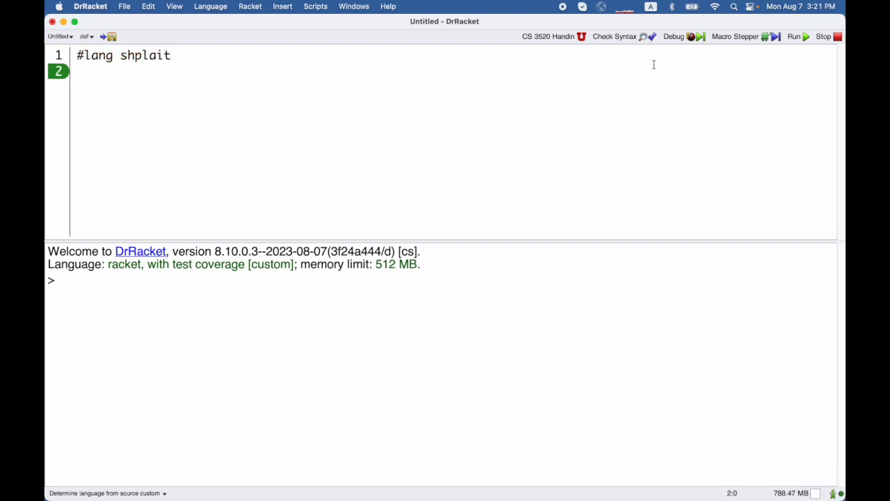
pyautogui.click(798, 37)
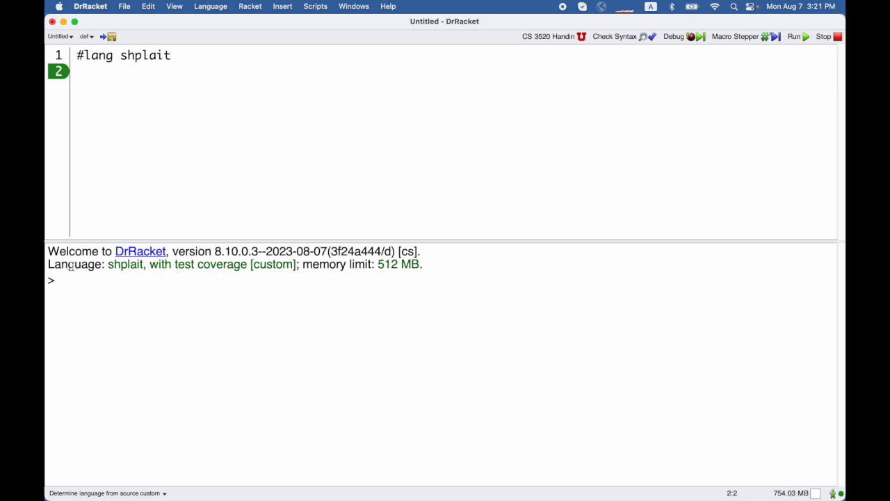
# Step: Evaluate 1 and -42 at the shplait REPL prompt, both reported as Int
pyautogui.moveTo(62, 265); pyautogui.dragTo(155, 265)
pyautogui.click(142, 284)
pyautogui.write('1')
pyautogui.press('Return')
pyautogui.write('-42')
pyautogui.press('Return')
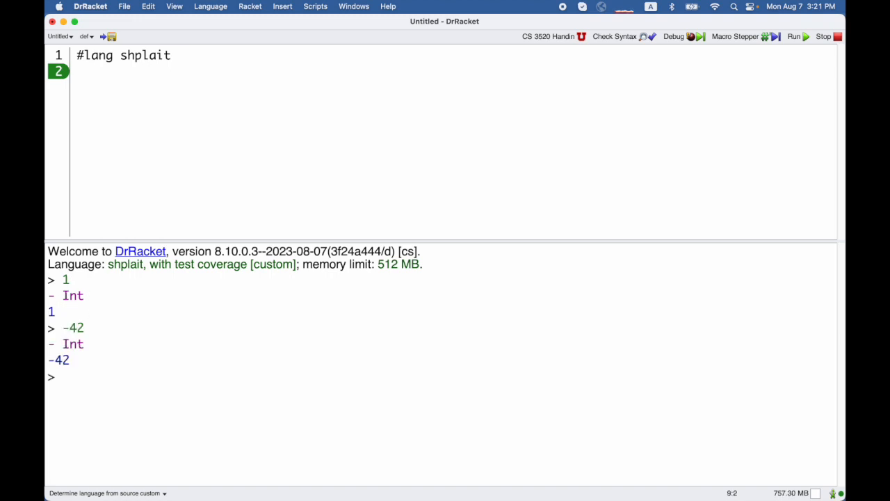
pyautogui.write('2.5')
# Step: Evaluate 2.5 (rejected as non-integer) and 1_000_000 (Int 1000000)
pyautogui.press('Return')
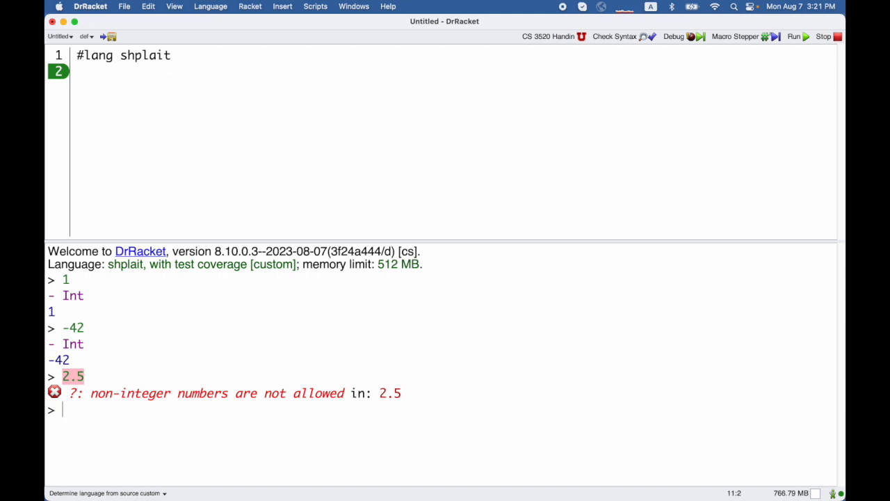
pyautogui.write('1_000_000')
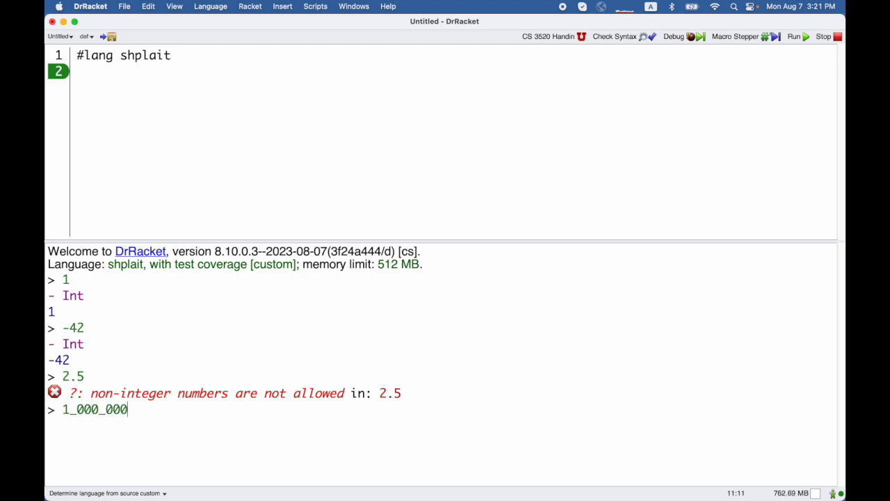
pyautogui.press('Return')
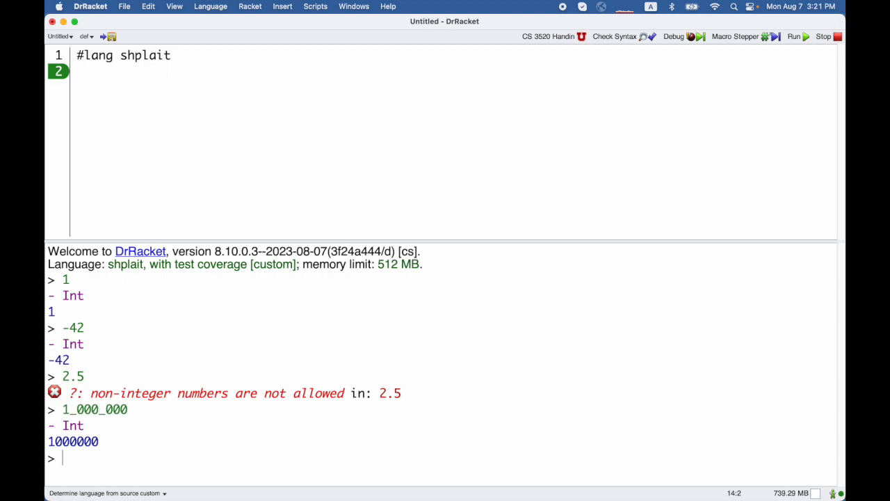
pyautogui.write('#true')
# Step: Evaluate #true and #false, each reported with type Boolean
pyautogui.press('Return')
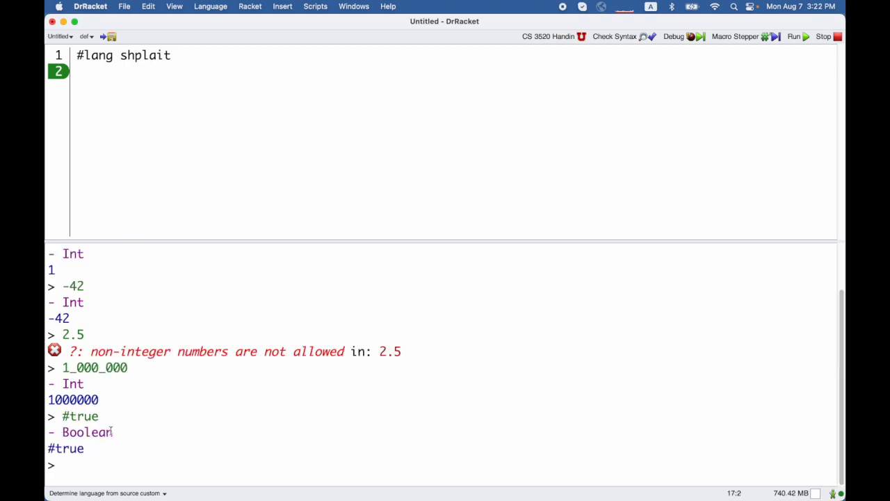
pyautogui.write('#false')
pyautogui.press('Return')
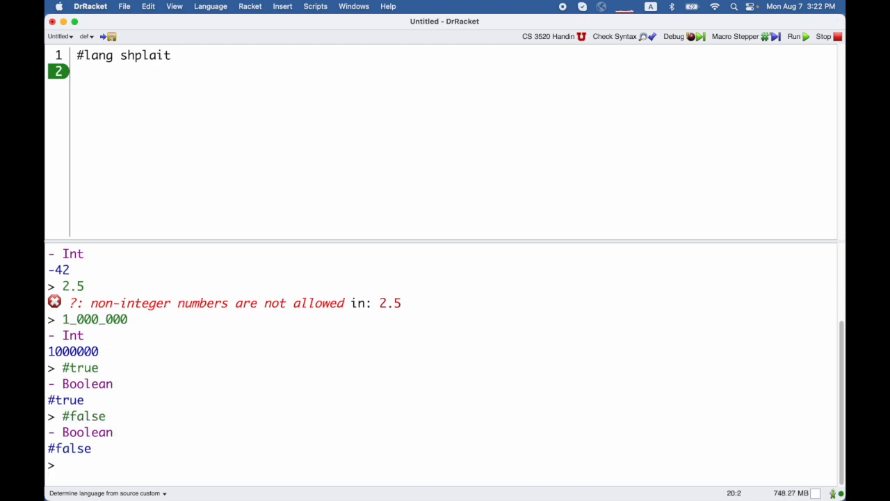
pyautogui.write('"apple"')
# Step: Evaluate "apple" and "Hello, World!", each reported with type String
pyautogui.press('Return')
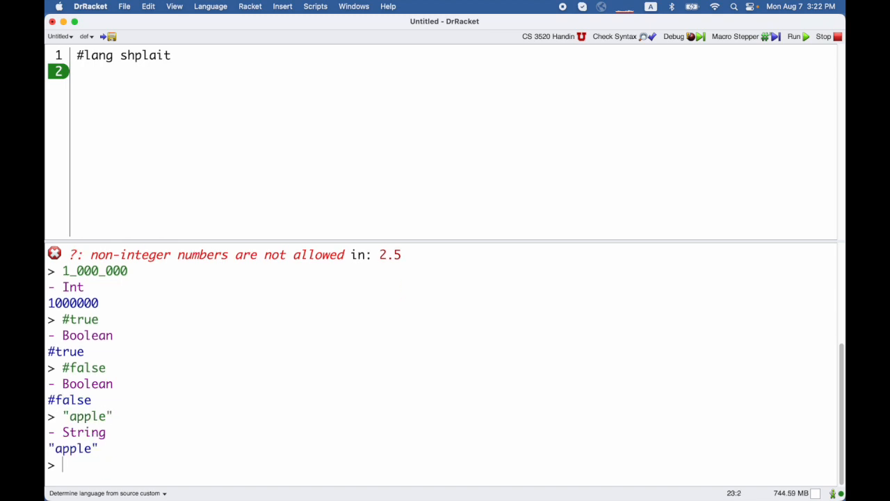
pyautogui.write('"Hello, ')
pyautogui.write('World!"')
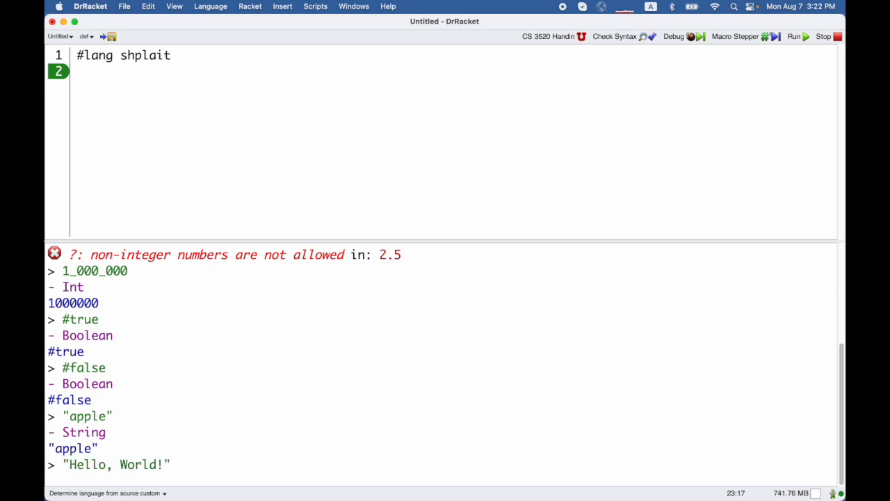
pyautogui.press('Return')
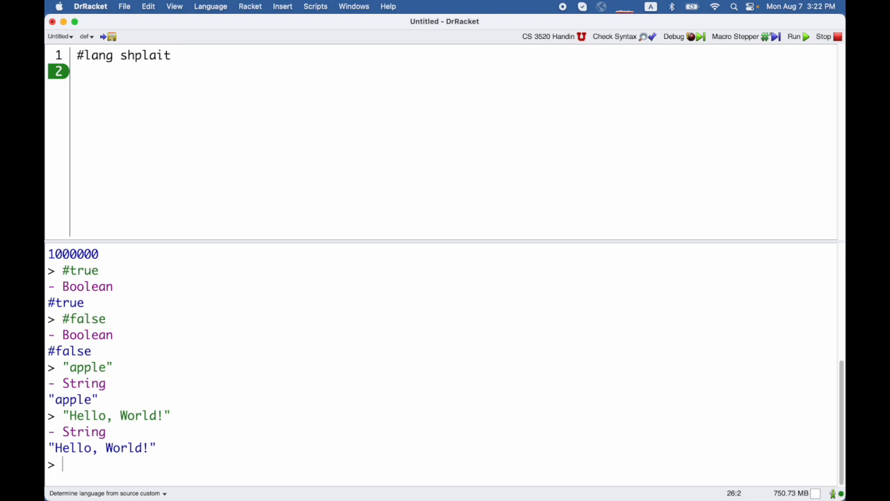
pyautogui.write("#'apple")
# Step: Evaluate #'apple and #'hello_world (space fixed to _), each reported as Symbol
pyautogui.press('Return')
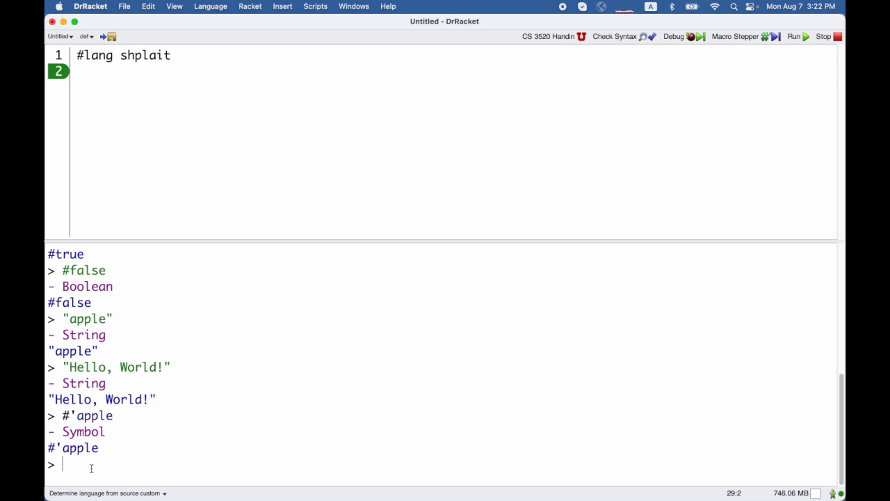
pyautogui.write("#'hello world")
pyautogui.hotkey('alt', 'Left')
pyautogui.hotkey('shift', 'Left')
pyautogui.write('_')
pyautogui.hotkey('alt', 'Right')
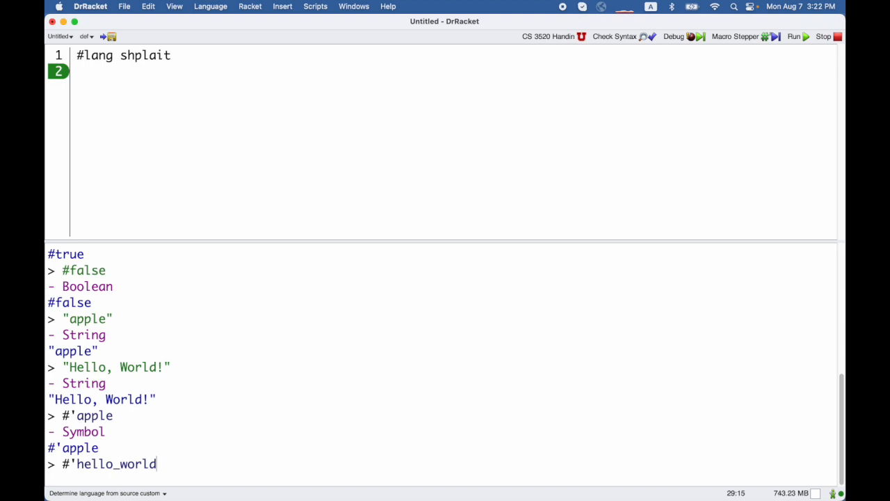
pyautogui.press('Return')
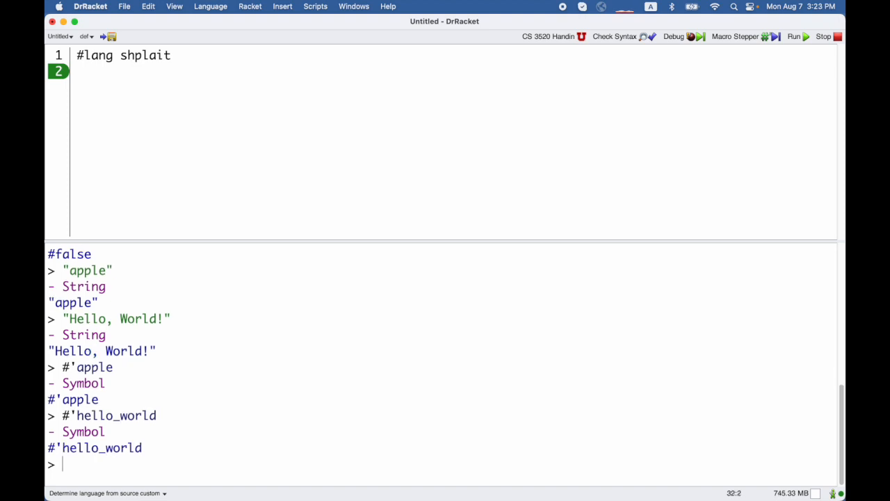